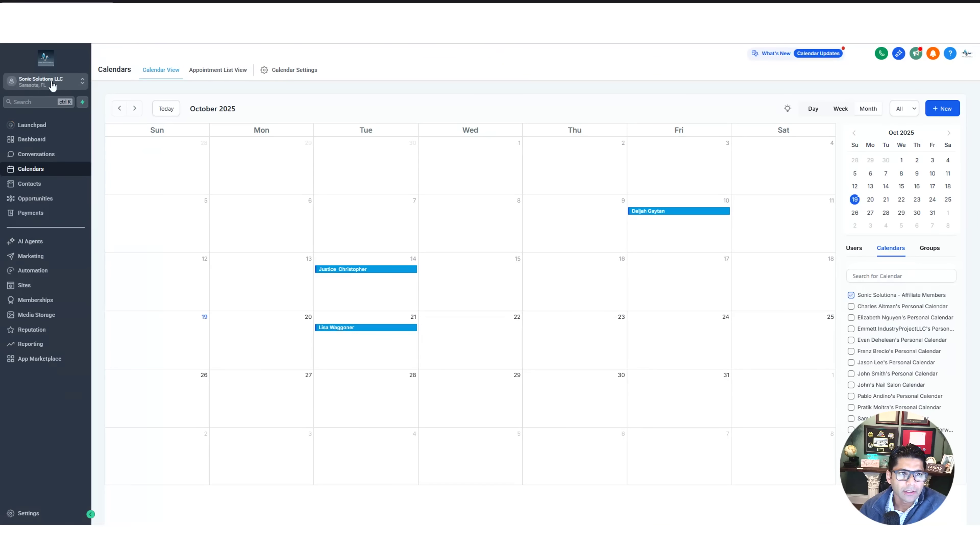
In Agent Studio, create a new agent with the default name and description
left_click(31, 242)
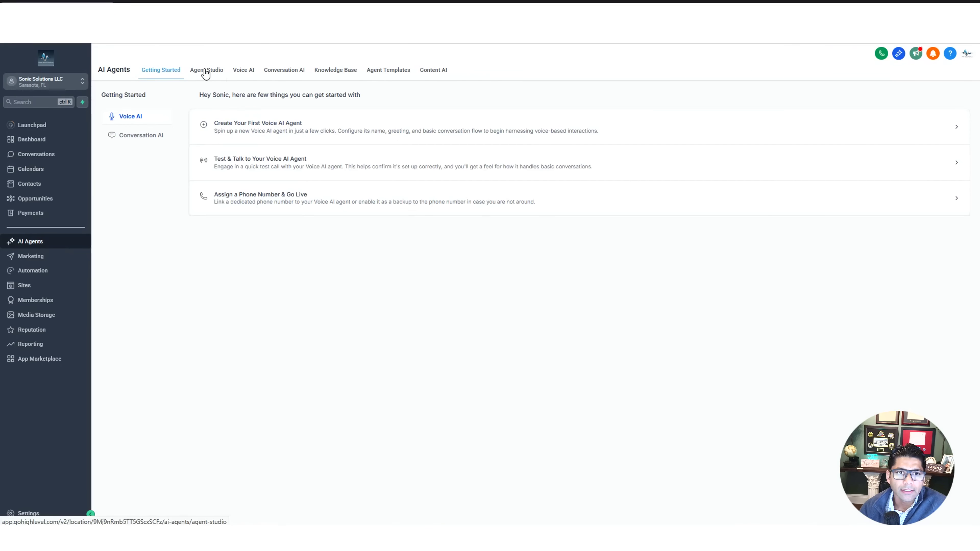
left_click(206, 74)
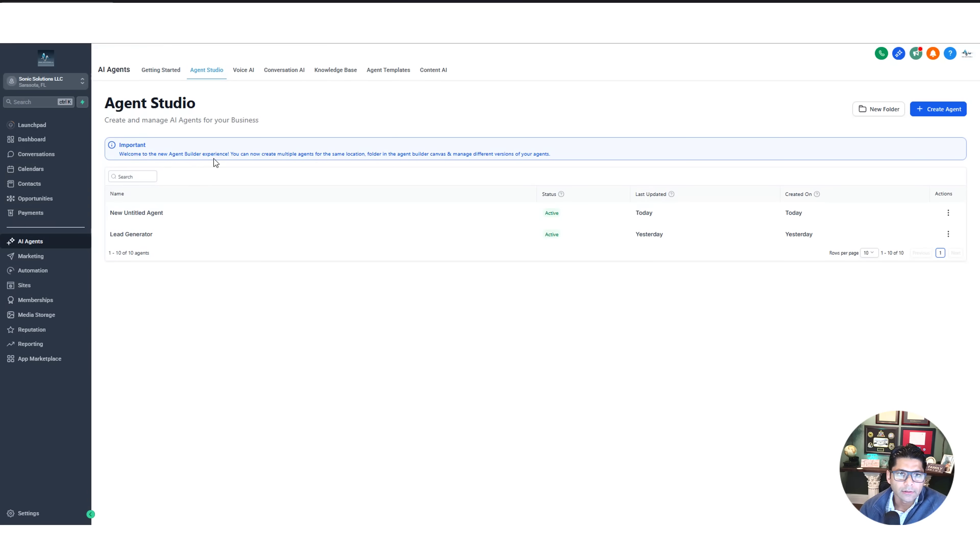
left_click(950, 110)
left_click(433, 309)
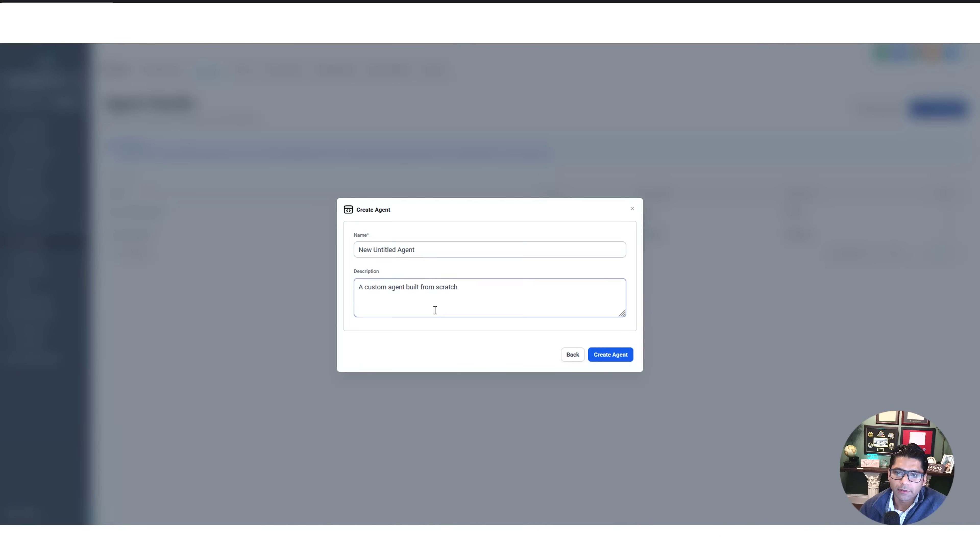
left_click(539, 341)
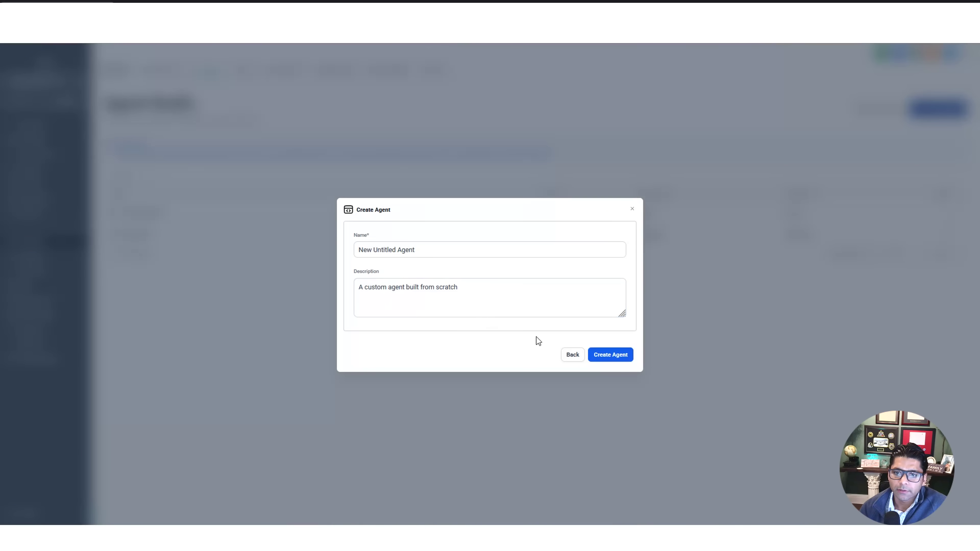
left_click(614, 359)
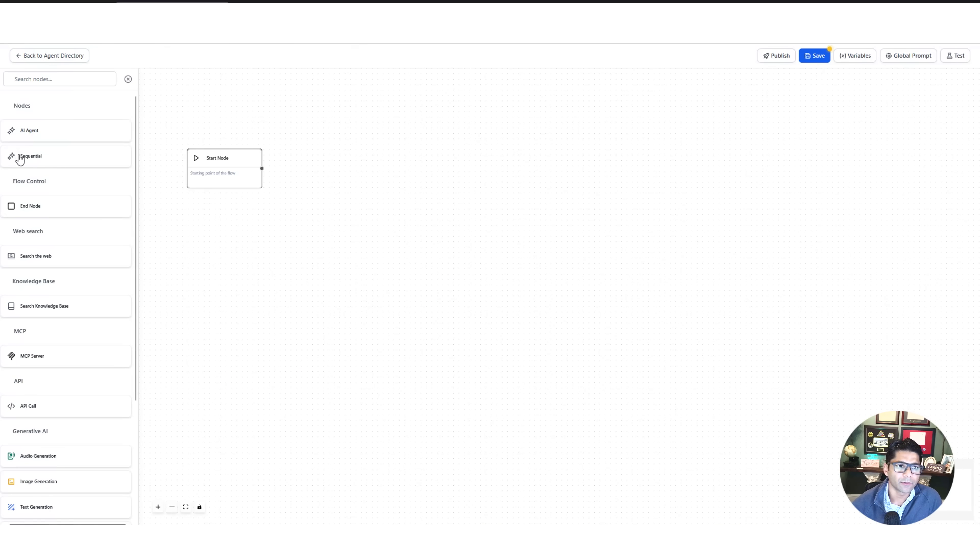
left_click(76, 162)
left_click_drag(256, 189, 351, 160)
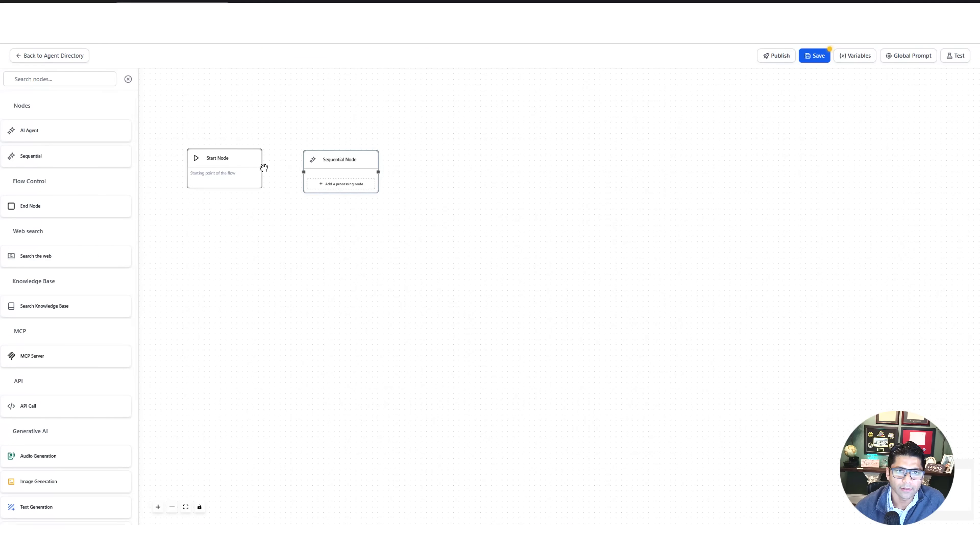
left_click_drag(263, 168, 303, 171)
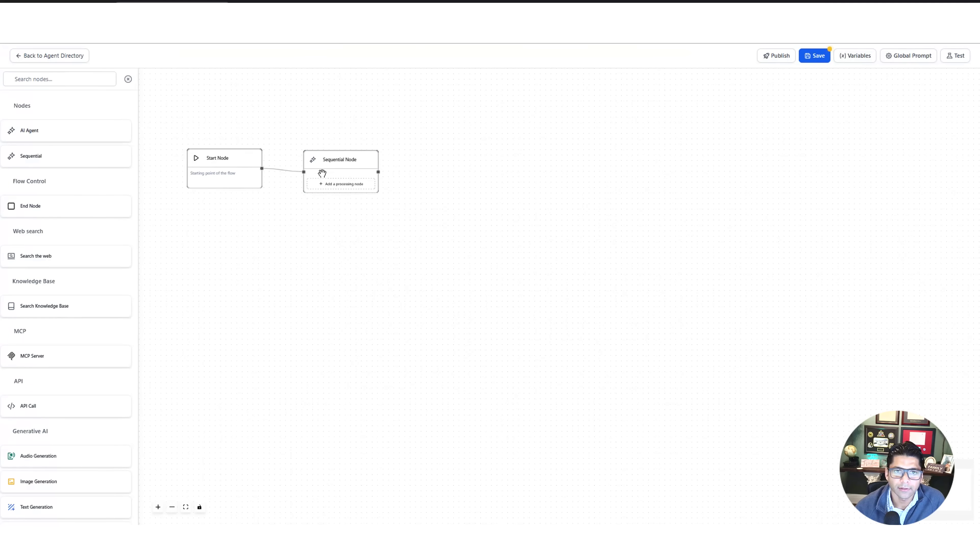
left_click_drag(351, 161, 413, 168)
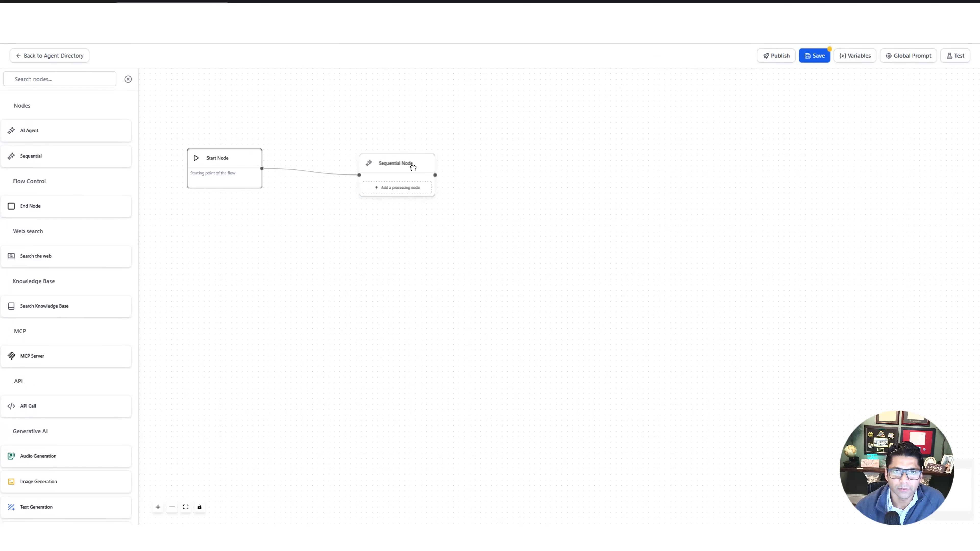
left_click(332, 176)
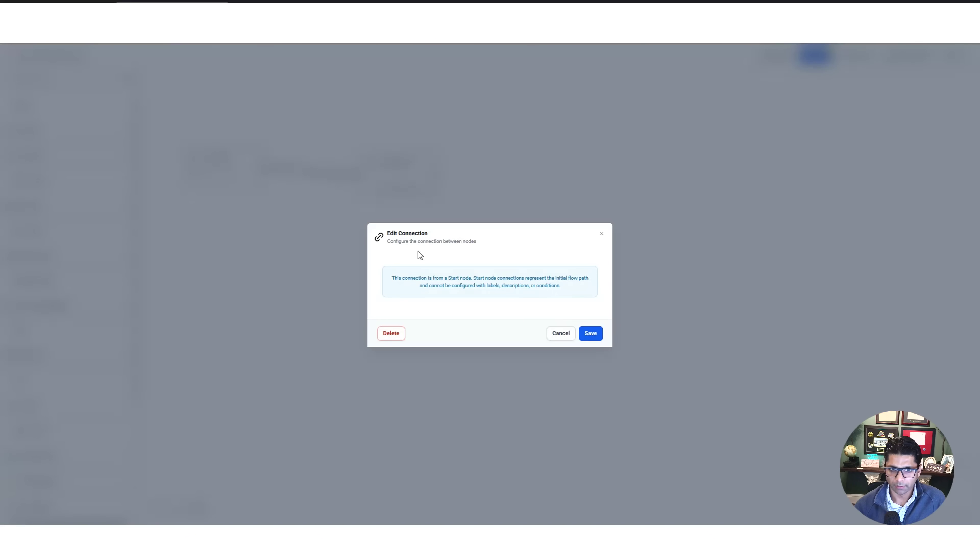
left_click(391, 333)
left_click_drag(394, 166, 368, 166)
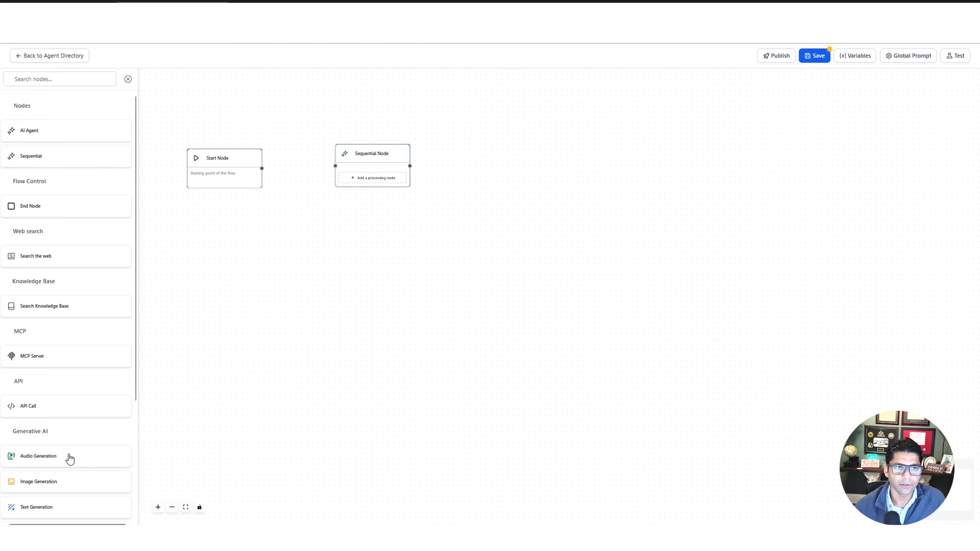
scroll(69, 458, "down", 2)
scroll(69, 455, "down", 3)
scroll(66, 440, "up", 5)
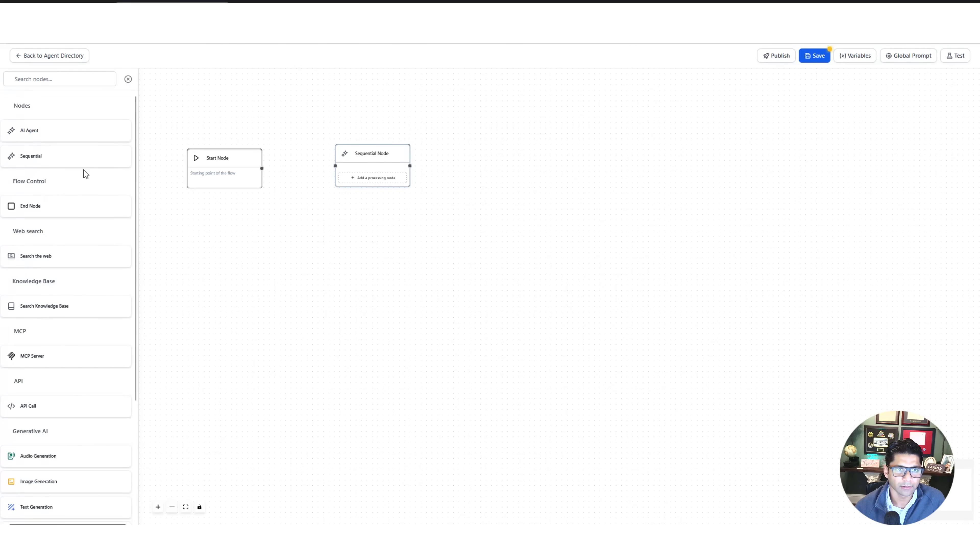
scroll(66, 270, "down", 5)
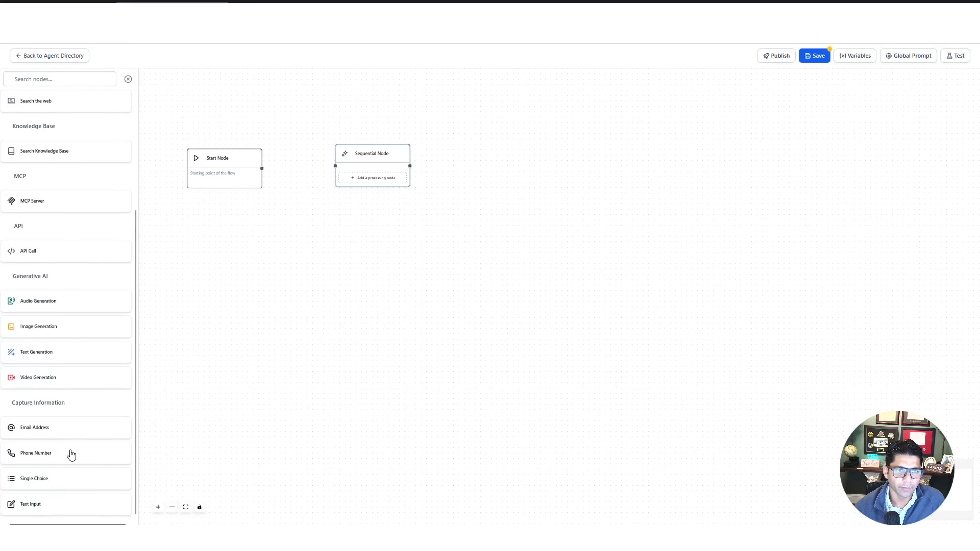
scroll(71, 455, "up", 5)
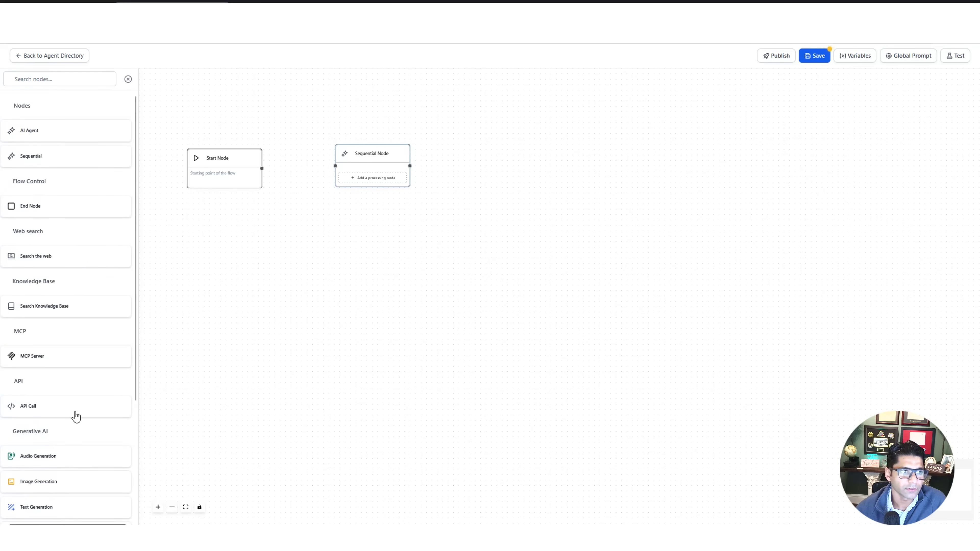
left_click(383, 154)
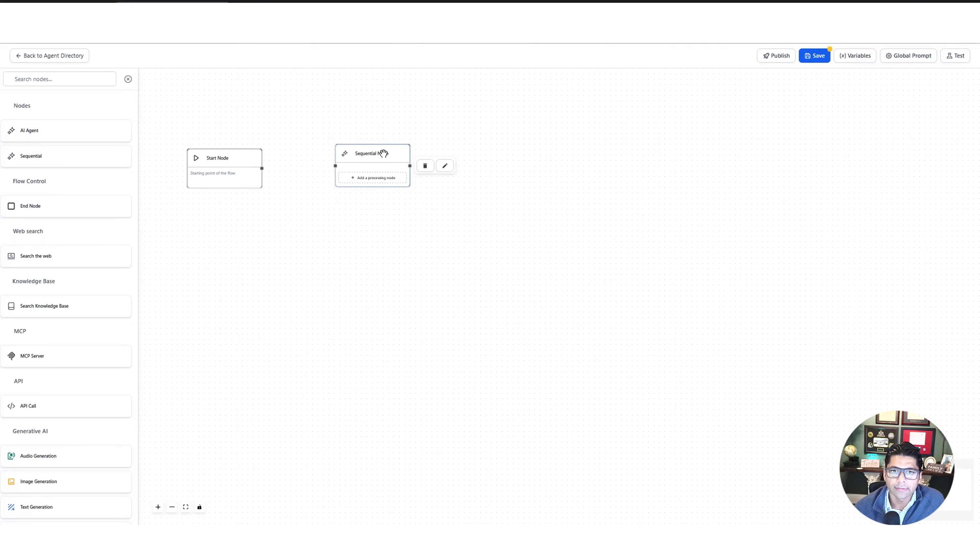
left_click(425, 166)
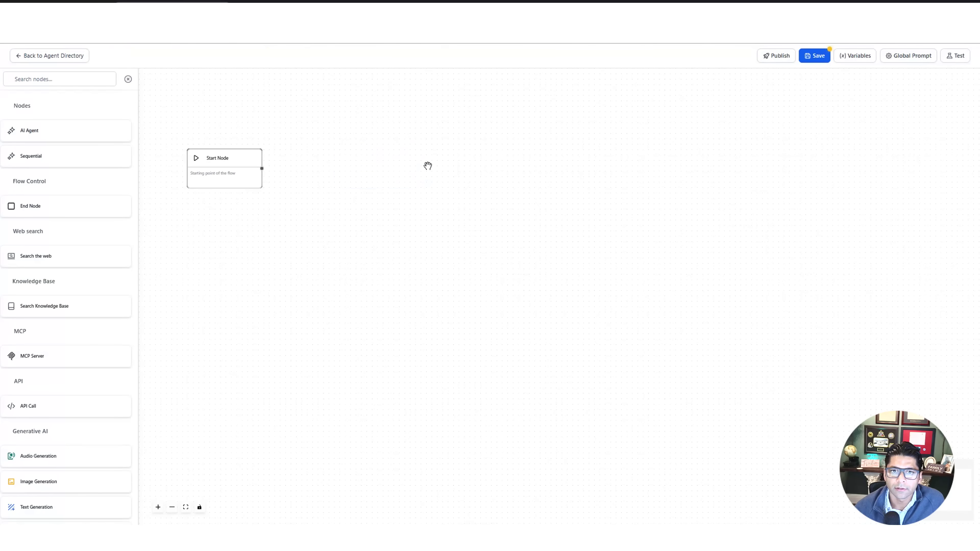
Add an AI Agent node and try resizing its prompt box taller and back
left_click(61, 135)
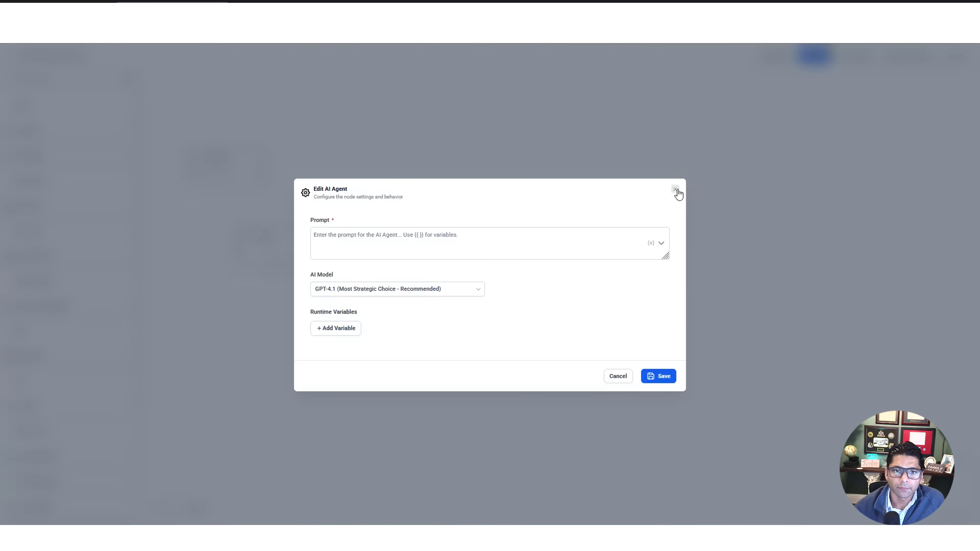
left_click(356, 235)
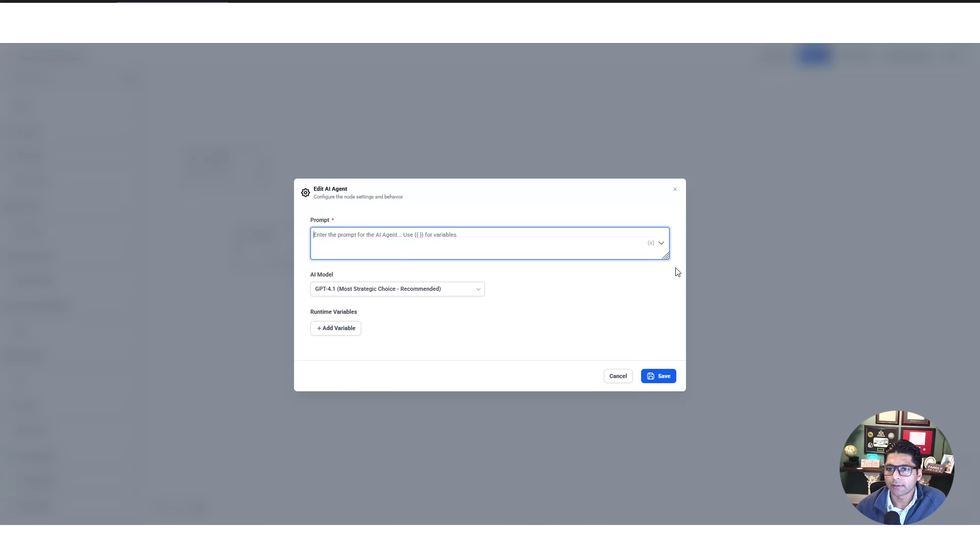
left_click_drag(666, 257, 656, 429)
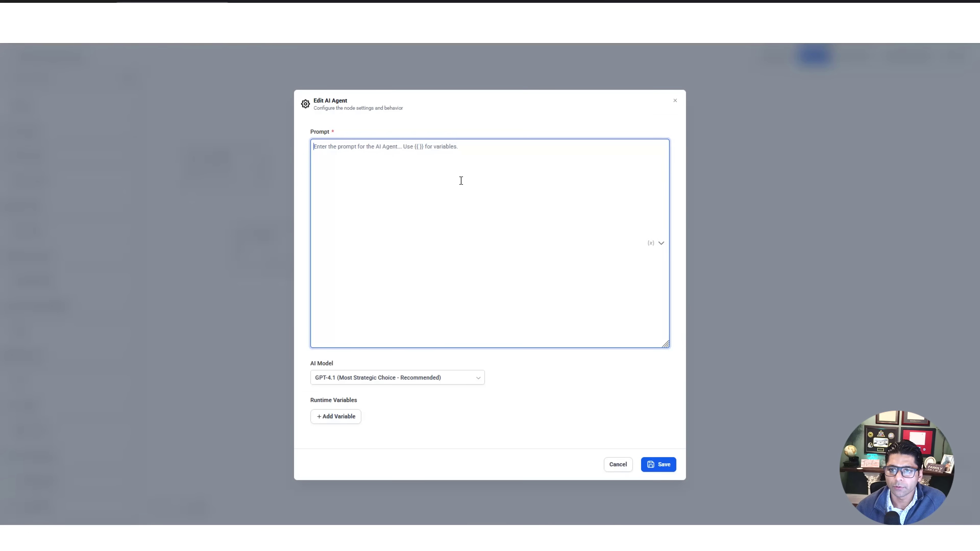
left_click_drag(666, 347, 650, 219)
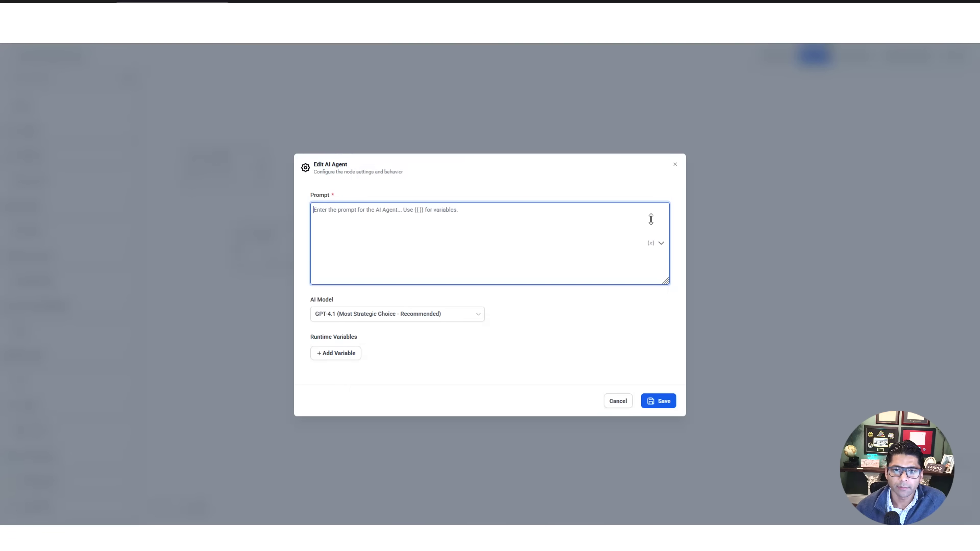
Browse the available AI models, keeping GPT-4.1 selected
left_click(471, 316)
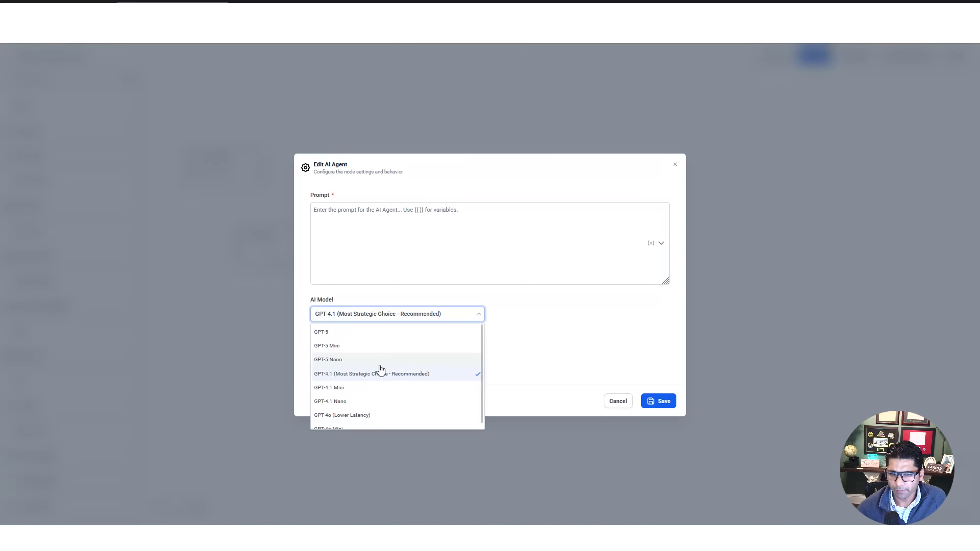
scroll(379, 370, "down", 1)
scroll(380, 371, "up", 1)
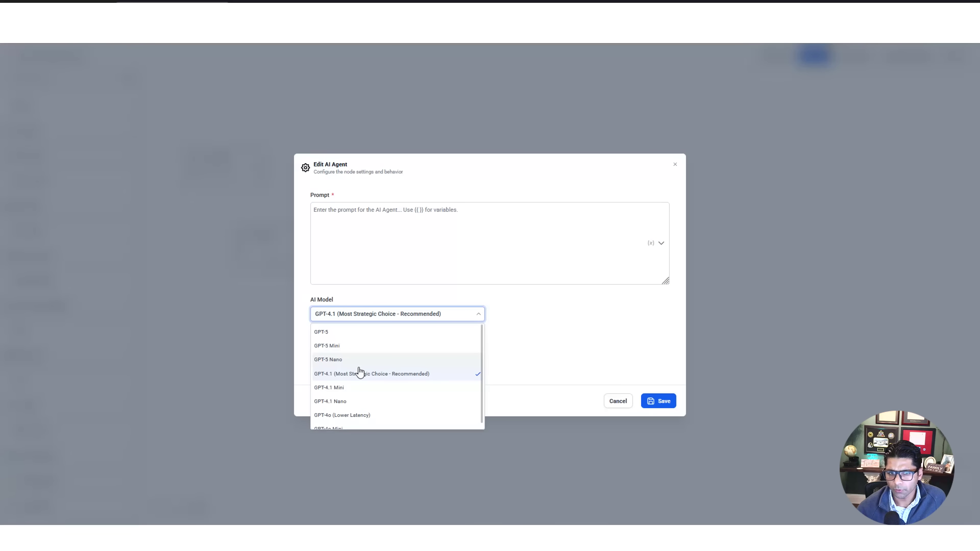
scroll(361, 386, "down", 1)
scroll(369, 412, "up", 1)
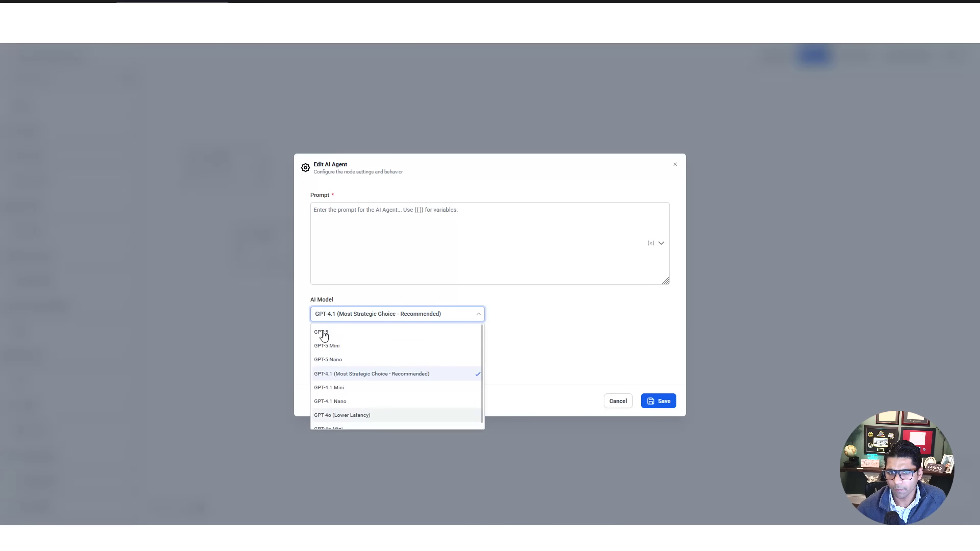
left_click(564, 316)
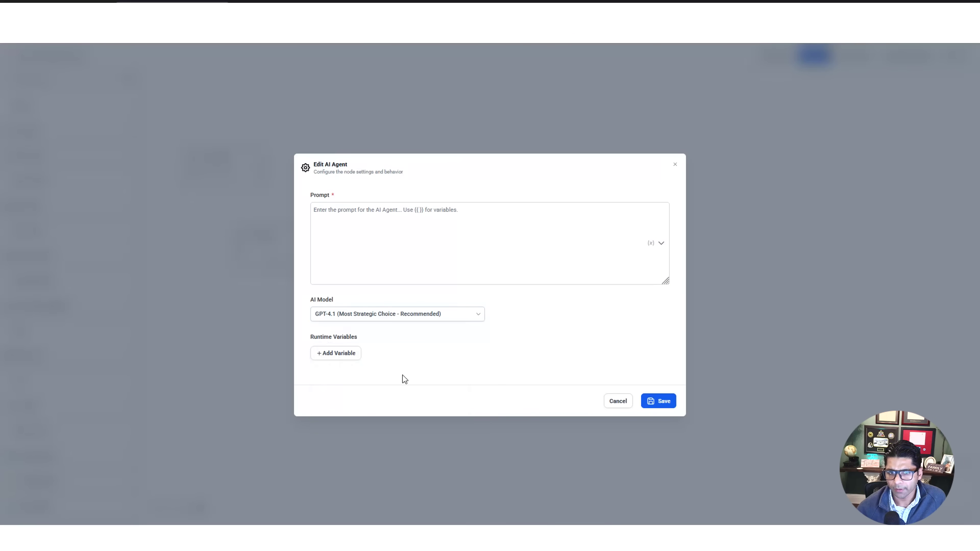
Add a runtime variable row, close the settings, and move the node beside the Start Node
left_click(339, 354)
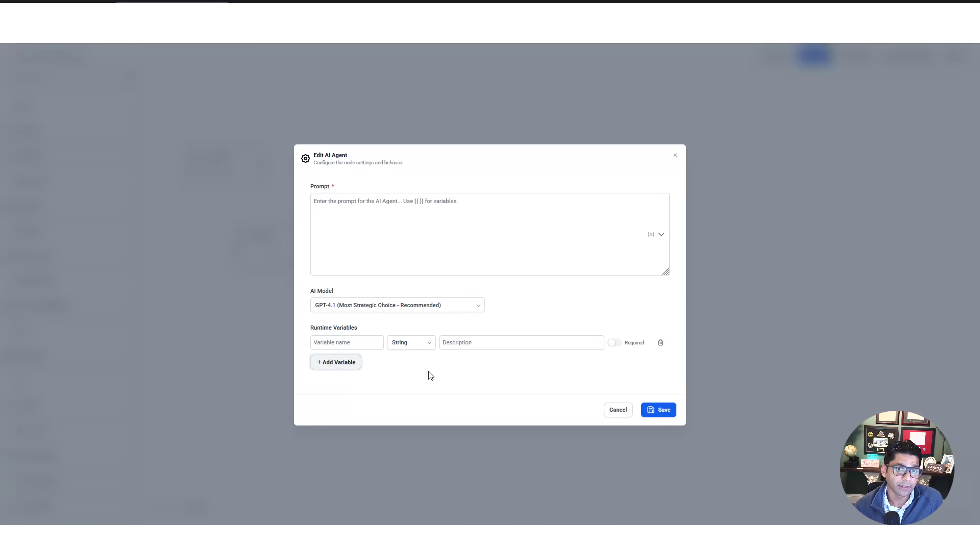
left_click(363, 345)
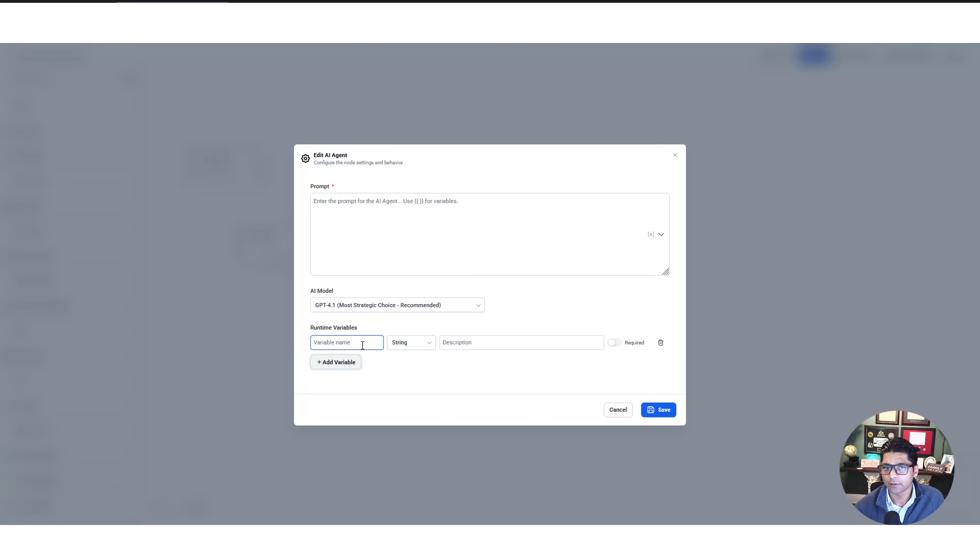
key("Escape")
left_click_drag(291, 242, 369, 179)
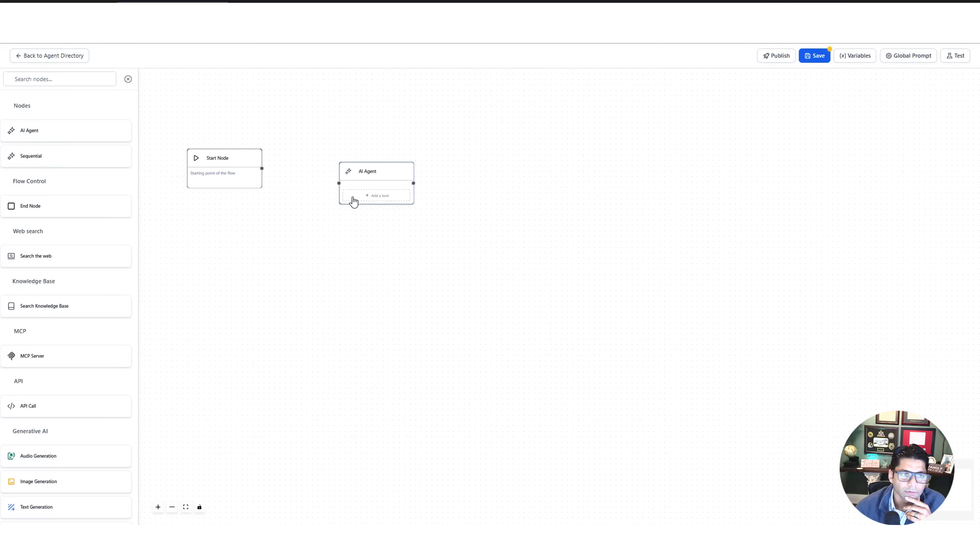
Place a Sequential Node right of the AI Agent, then an End node after it
left_click(38, 163)
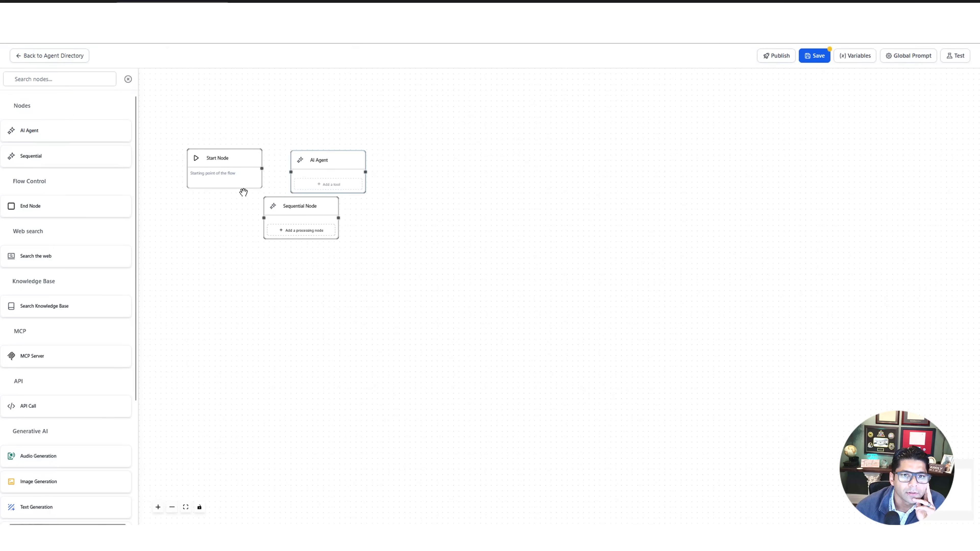
left_click_drag(306, 209, 429, 161)
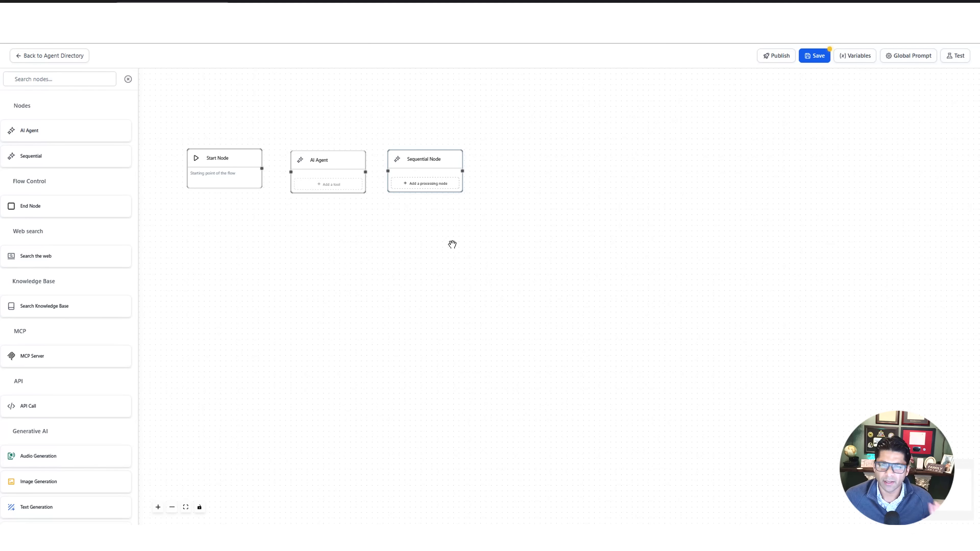
left_click_drag(55, 209, 531, 154)
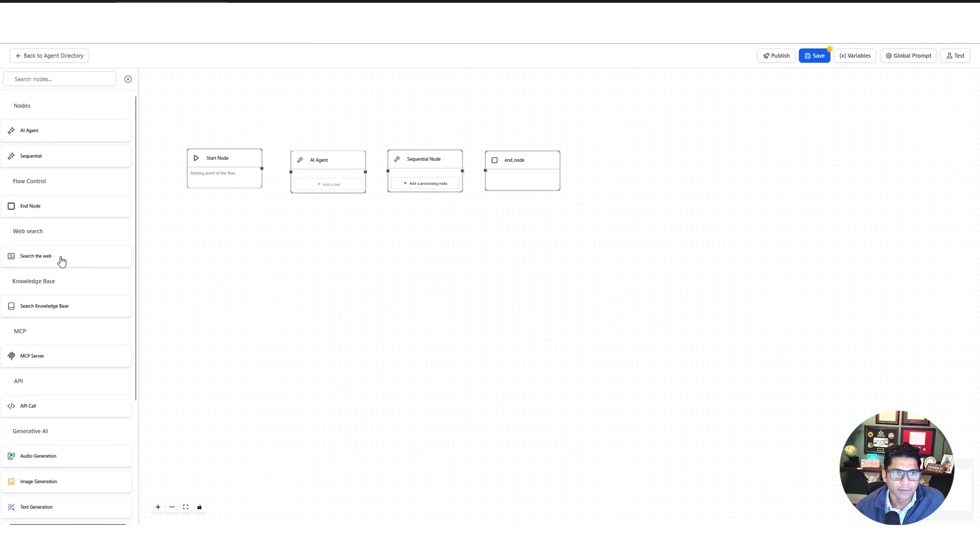
Add a Search the web tool and review its Instructions and Query fields
left_click(42, 256)
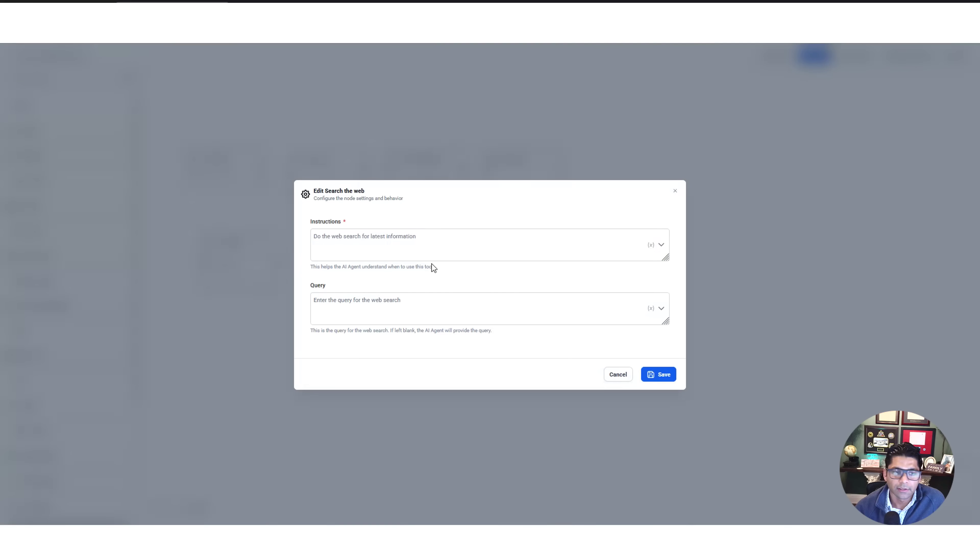
left_click(379, 250)
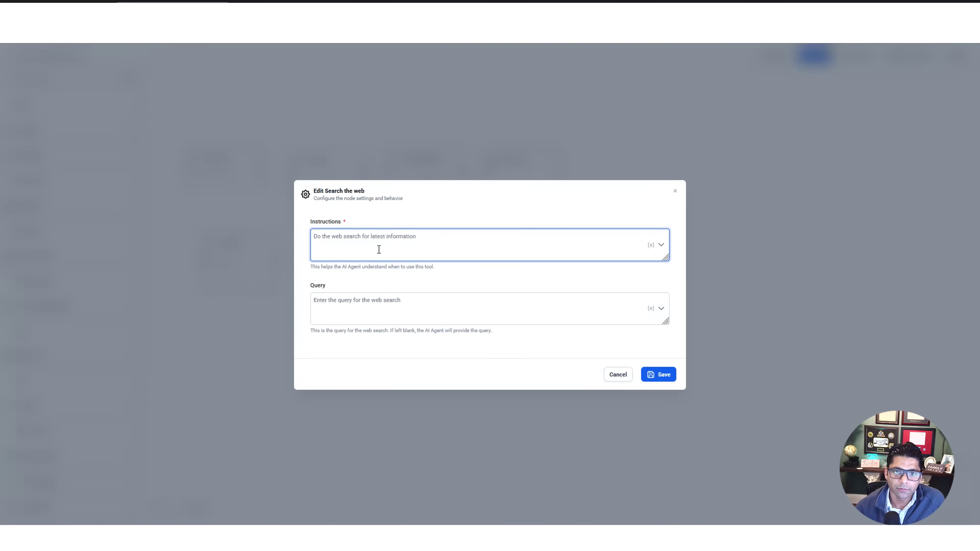
left_click(373, 302)
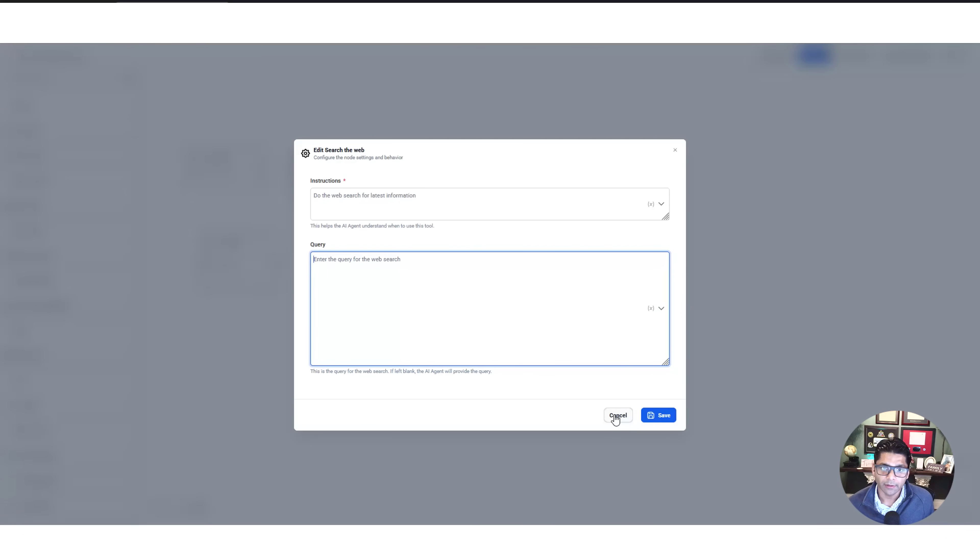
Close the web search settings and drop a Search Knowledge Base tool onto the canvas
left_click(617, 416)
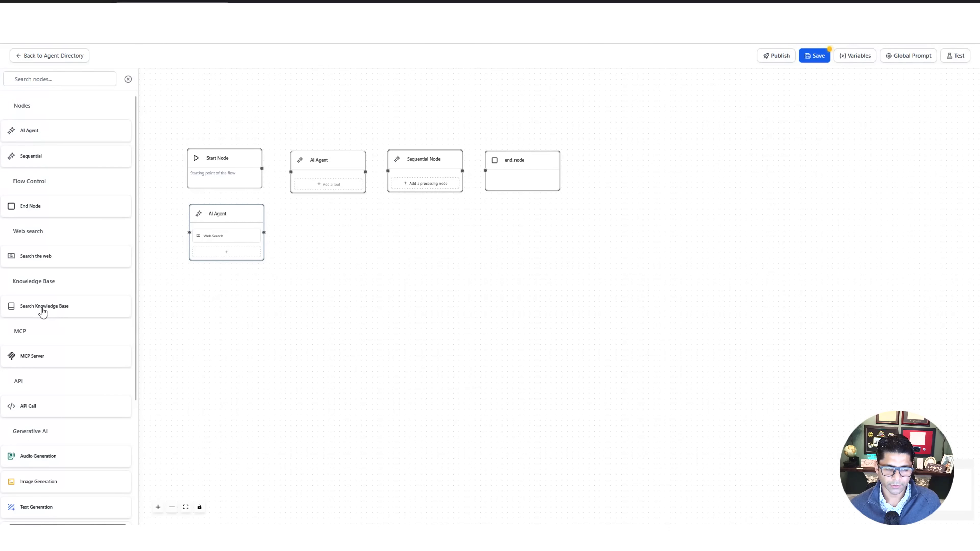
left_click_drag(42, 312, 190, 255)
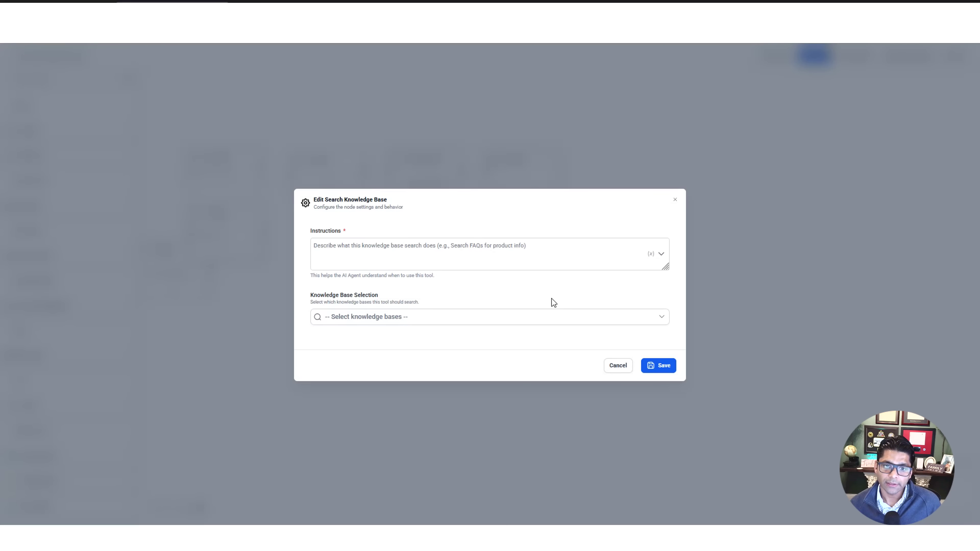
Check the available knowledge bases in the Knowledge Base Selection dropdown
left_click(546, 320)
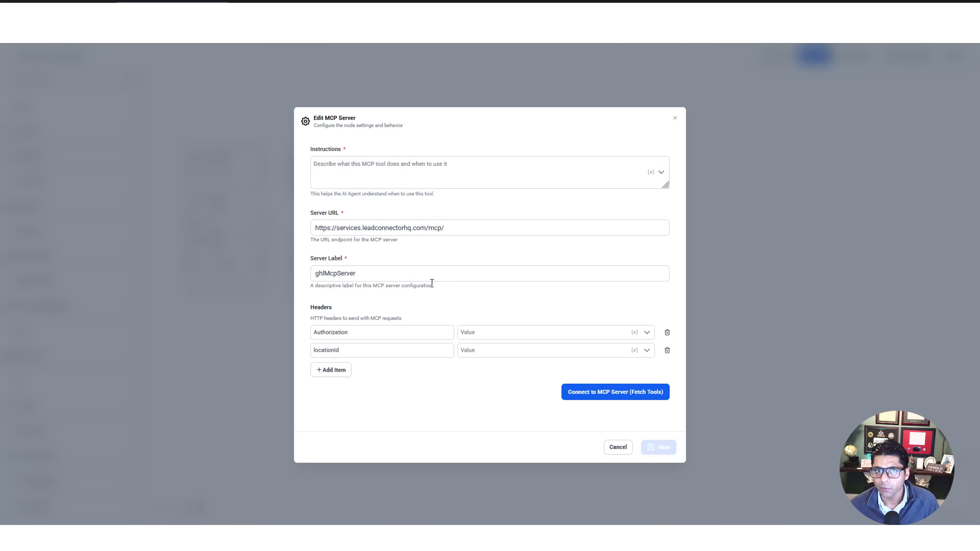
Look at the MCP Server tool's instructions field, then close its settings
left_click(377, 176)
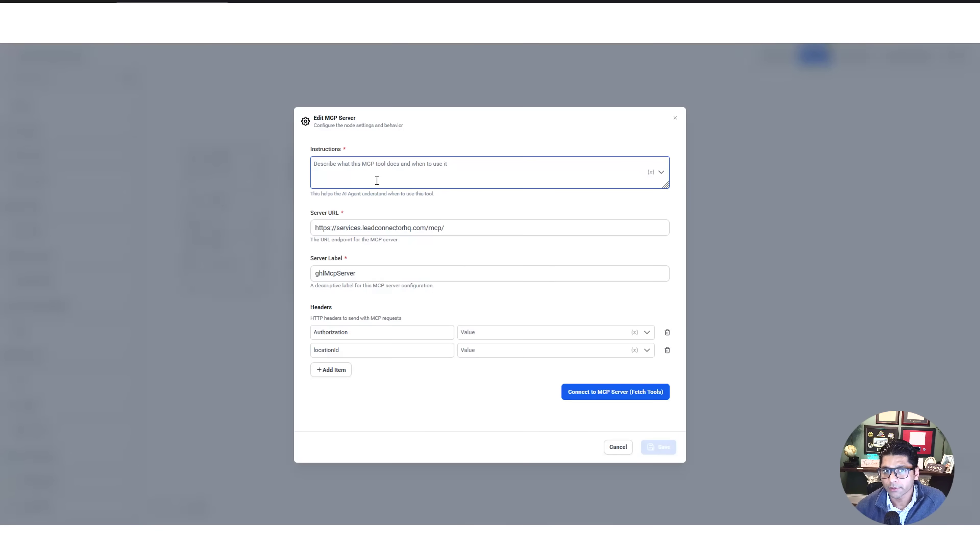
key("Escape")
Drop an API Call tool onto the canvas to bring up its settings
left_click_drag(38, 321, 539, 316)
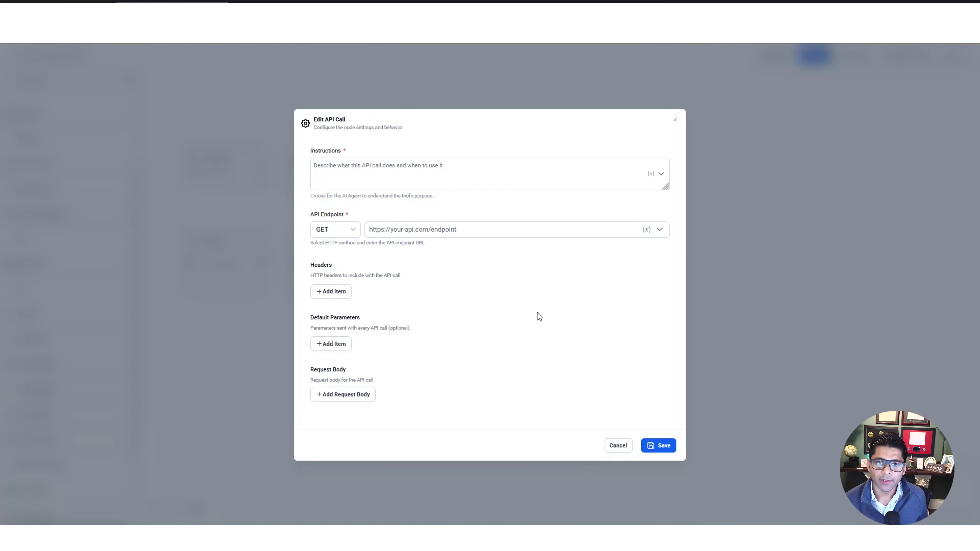